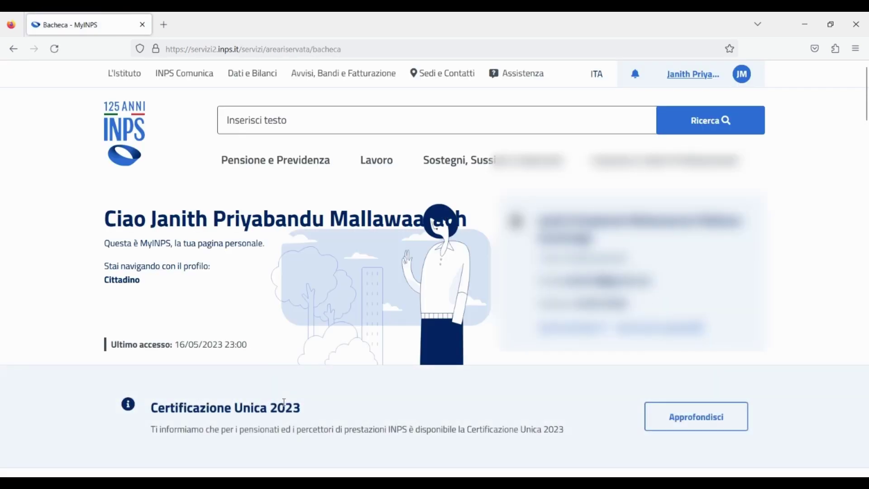
Step: Search the INPS site for "bonus nido" and launch the service "Bonus asilo nido e forme di supporto presso la propria abitazione"
left_click(257, 120)
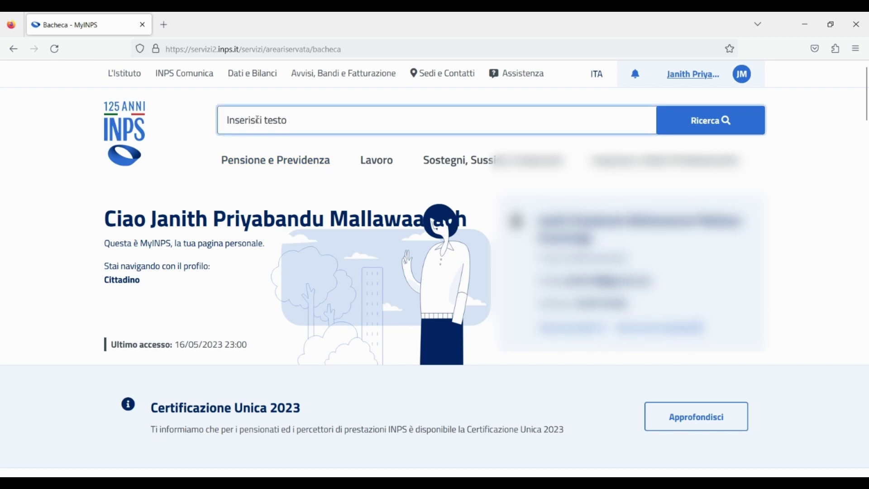
type("bonus nido")
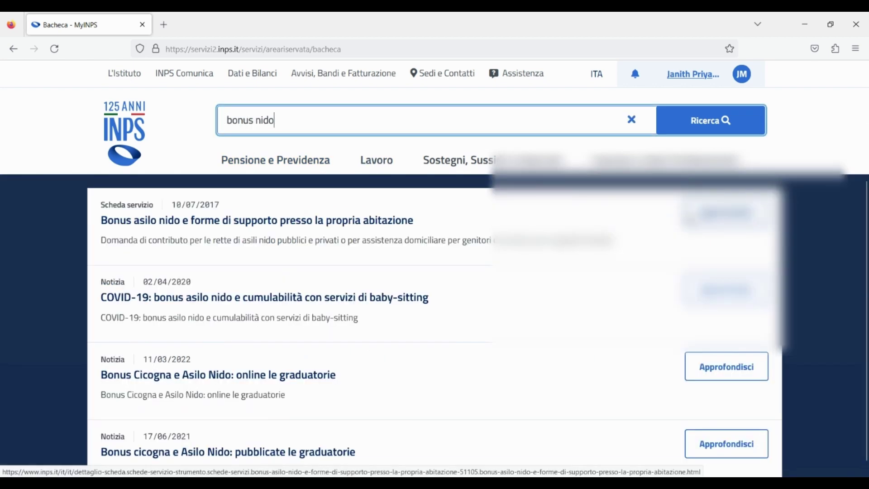
left_click(685, 243)
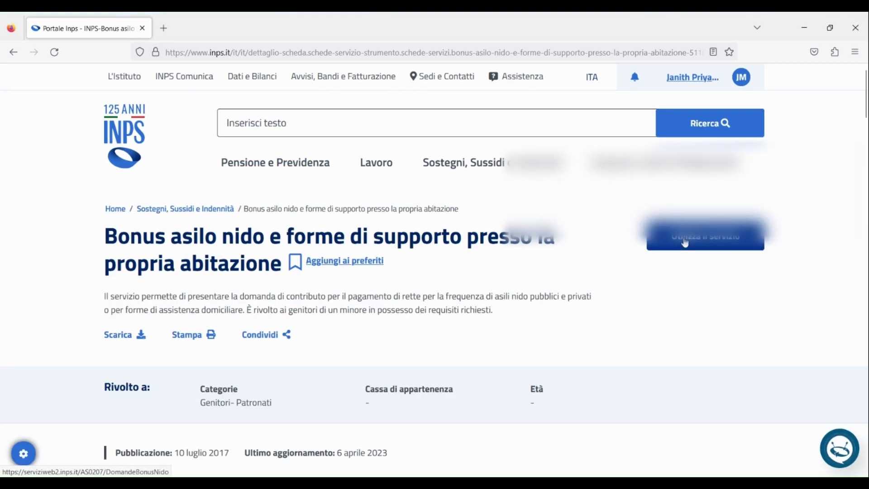
left_click(685, 243)
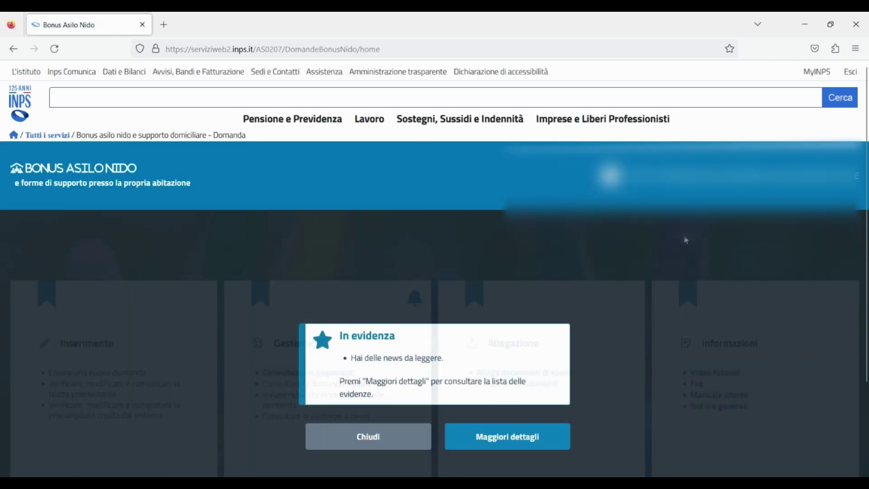
Step: Dismiss the "In evidenza" notice and open the "Allega documenti di spesa" form for the listed application
scroll(686, 240, "down", 2)
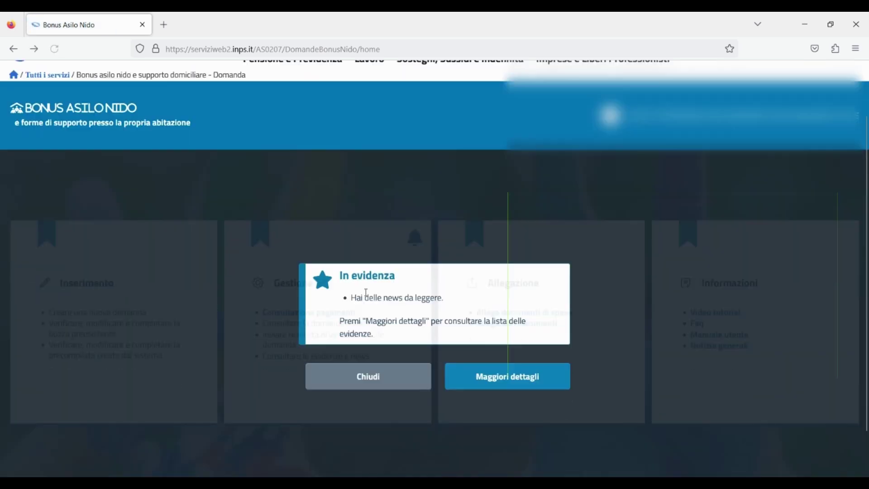
left_click(374, 377)
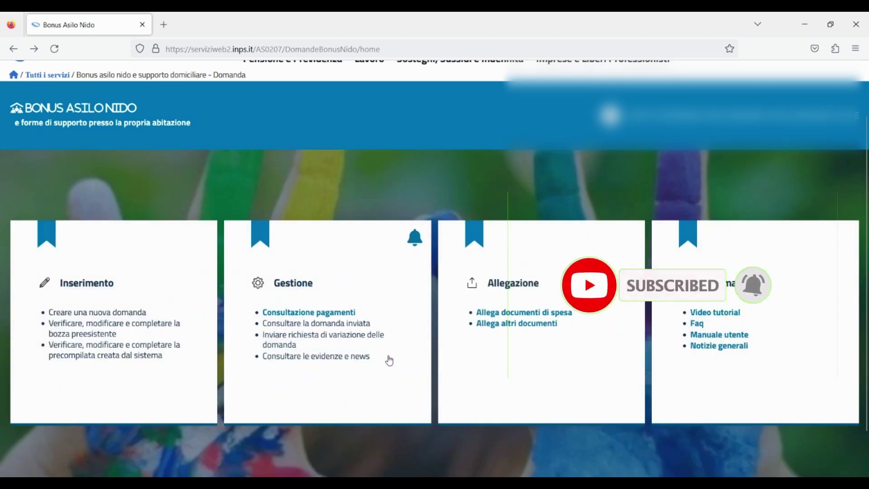
left_click(516, 323)
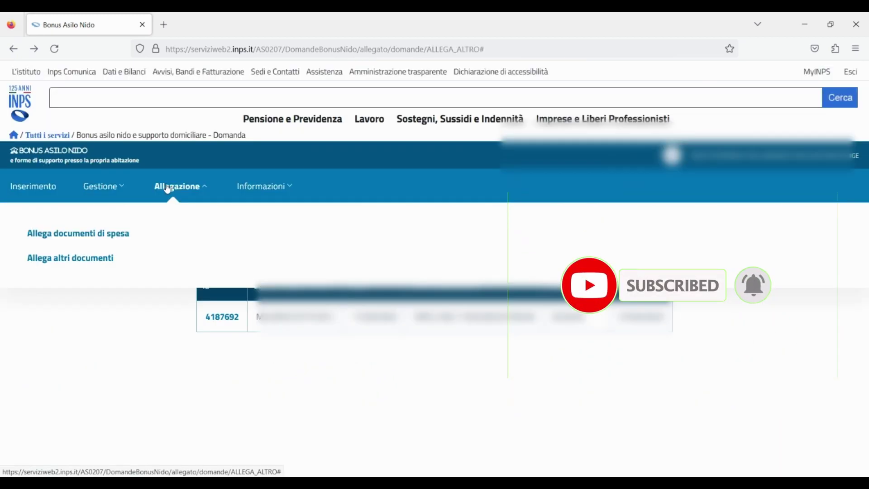
left_click(76, 234)
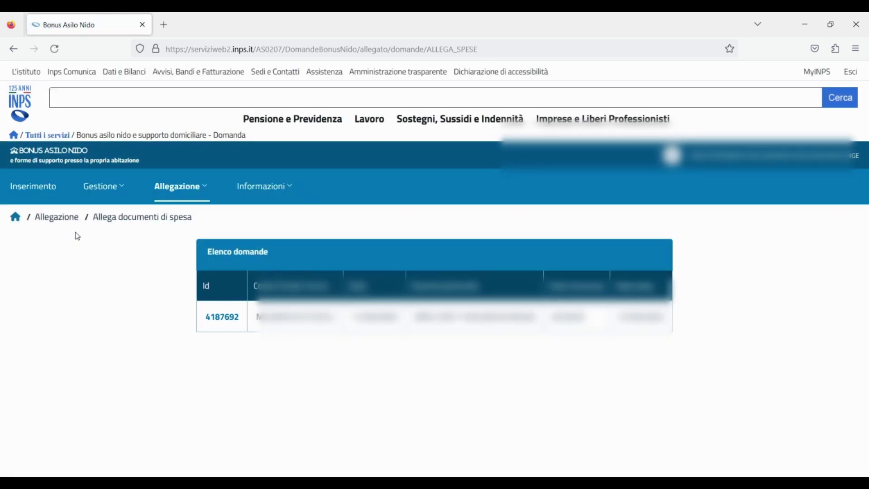
left_click(232, 318)
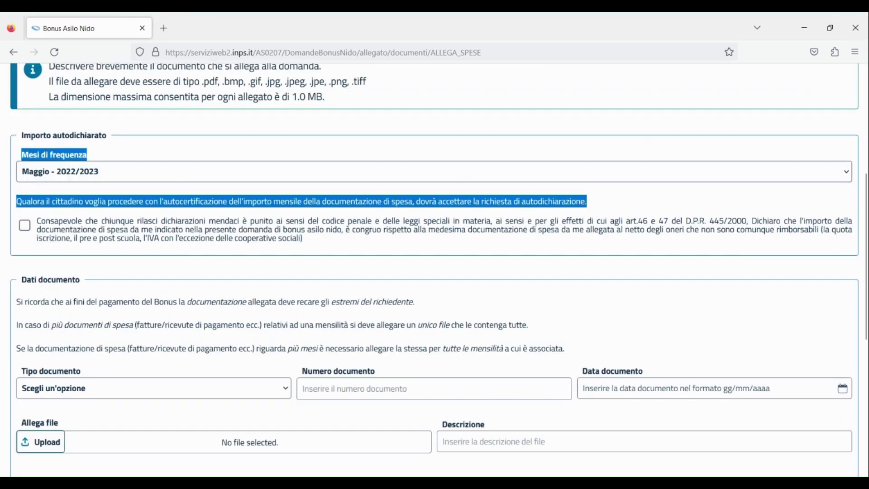
Step: Accept the self-declaration for the expense documentation and set the declared monthly invoice amount to 350
left_click(24, 225)
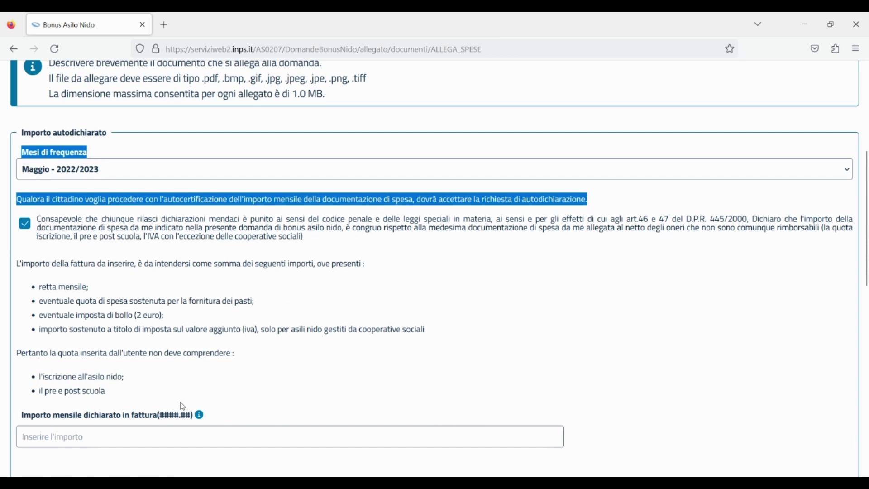
scroll(182, 406, "down", 2)
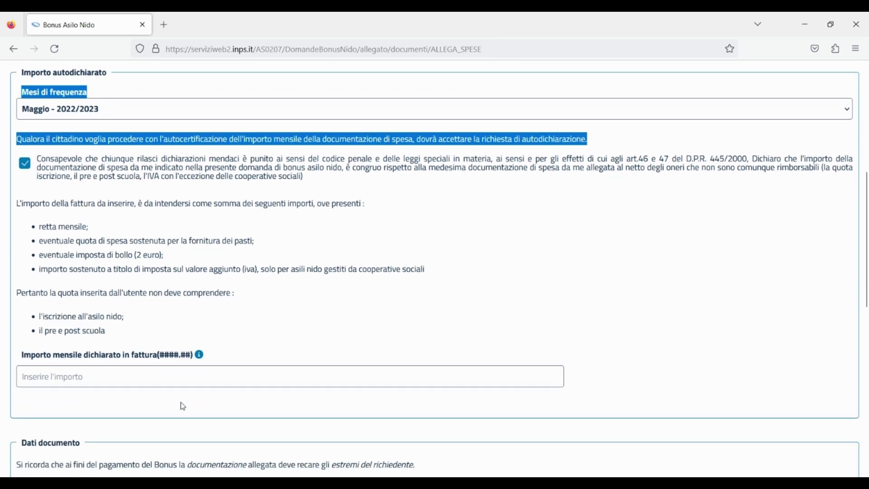
scroll(182, 406, "down", 5)
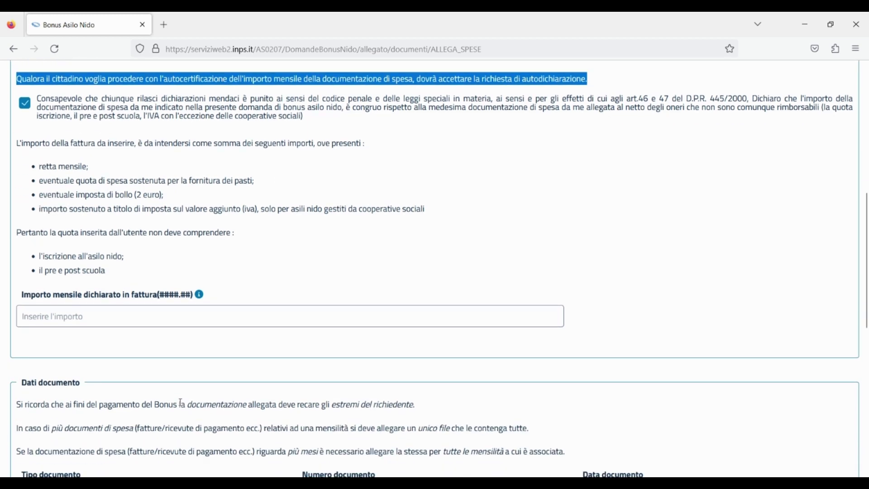
scroll(182, 406, "up", 4)
left_click(56, 318)
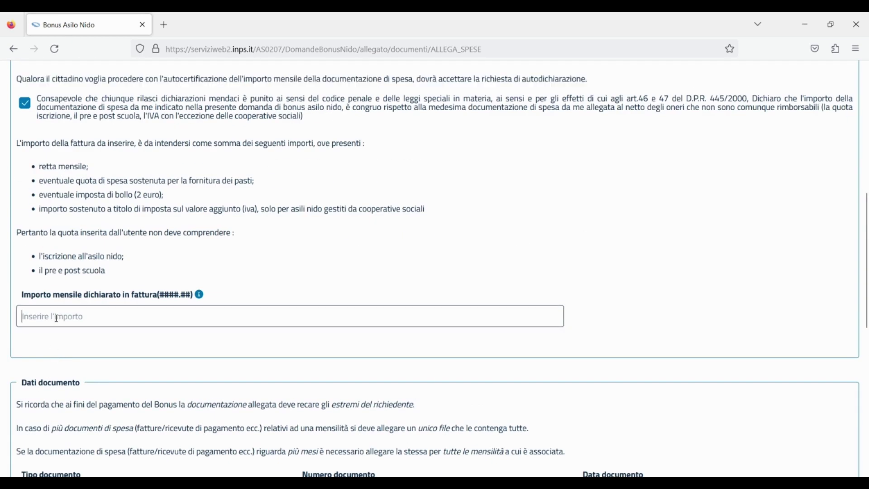
type("350")
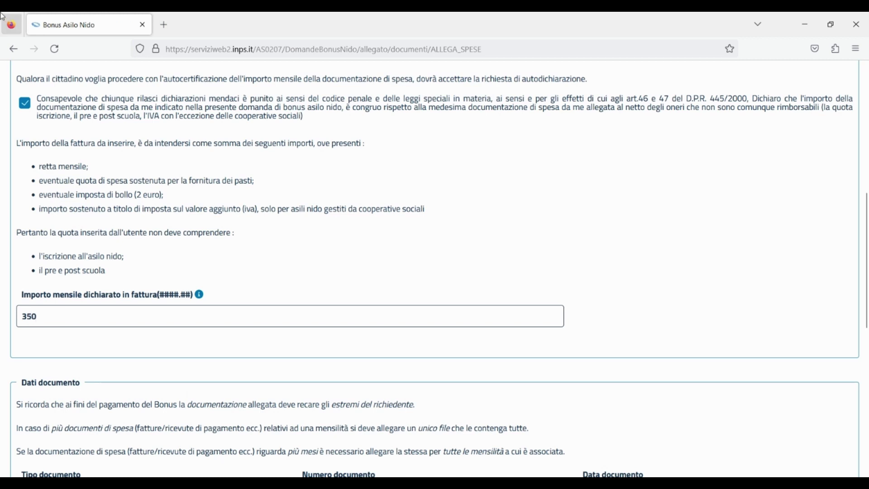
key("Tab")
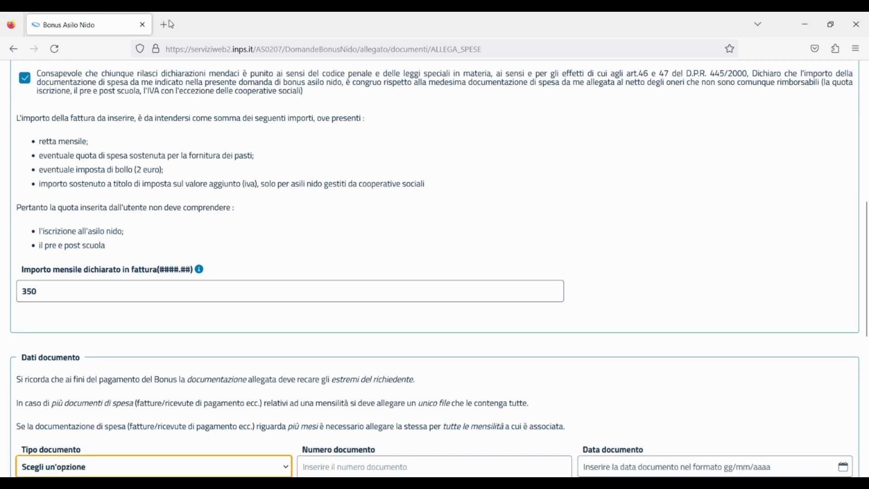
Step: Set the document type to "Fattura quietanzata" and enter the invoice's document number
scroll(308, 318, "down", 2)
scroll(308, 319, "down", 3)
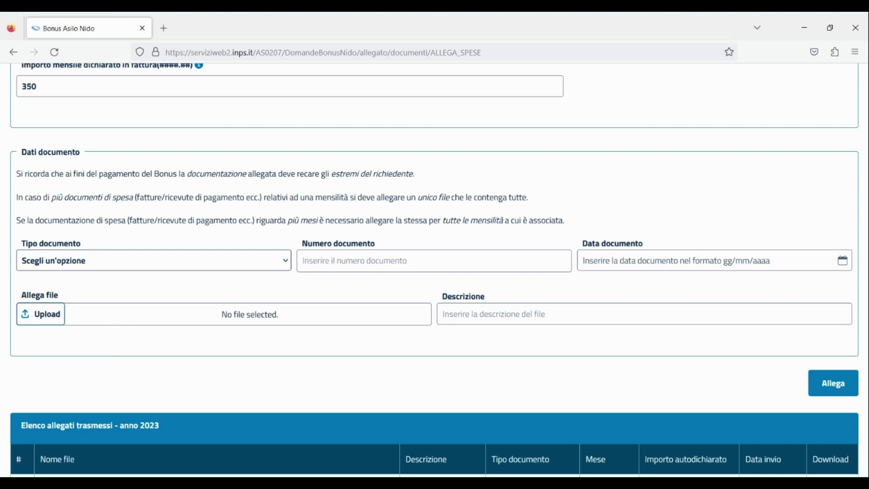
left_click(64, 359)
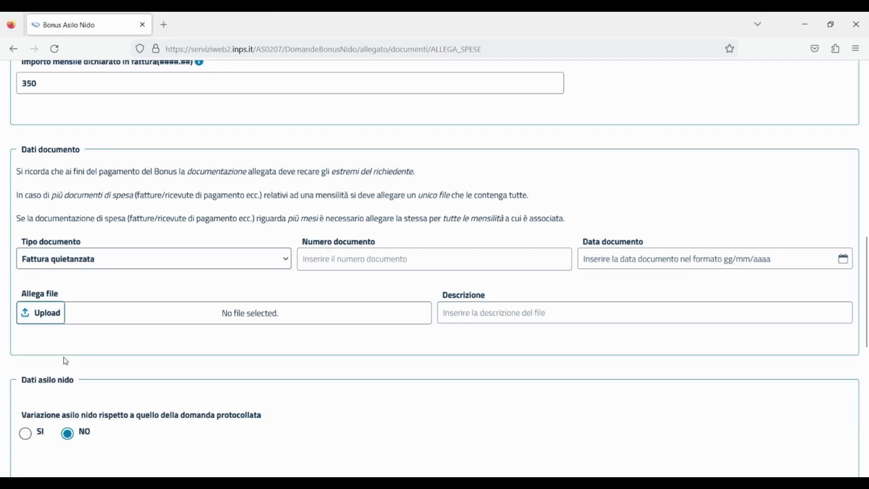
left_click(343, 264)
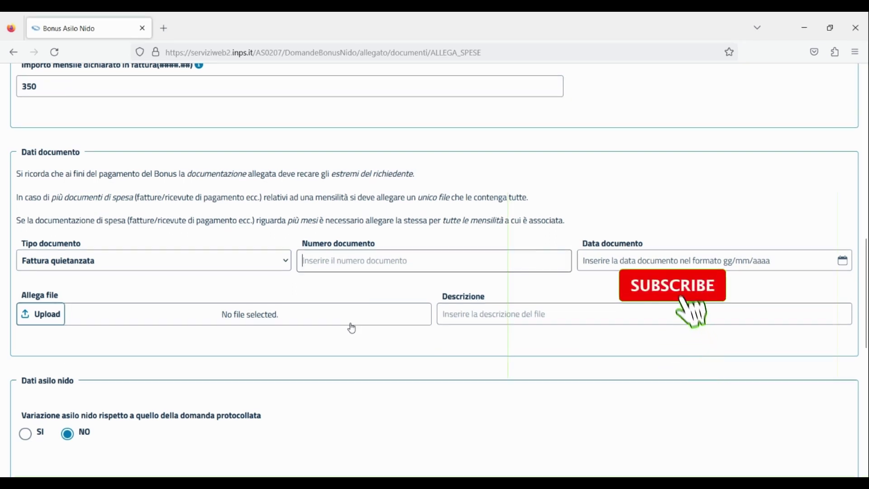
type("20")
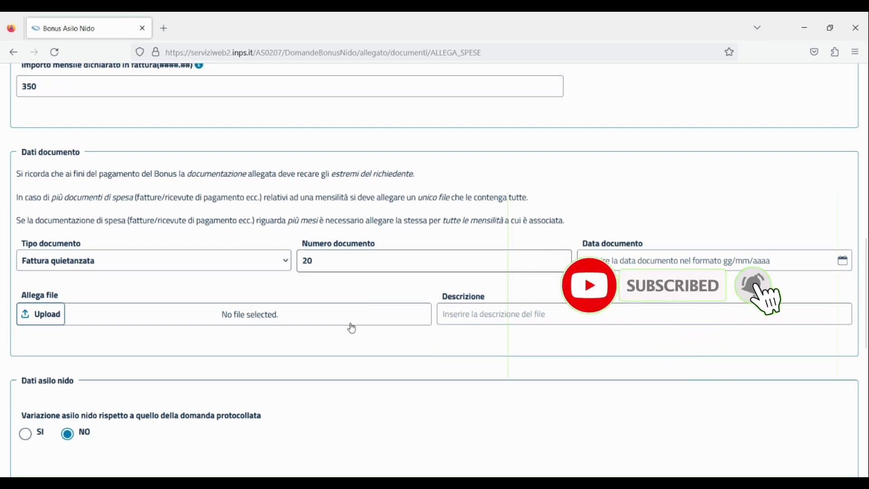
type("70")
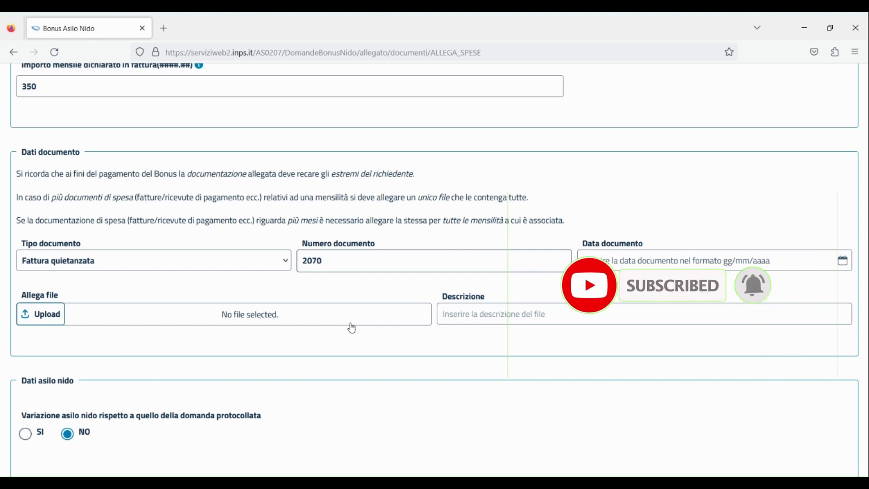
key("BackSpace")
key("BackSpace")
key("BackSpace")
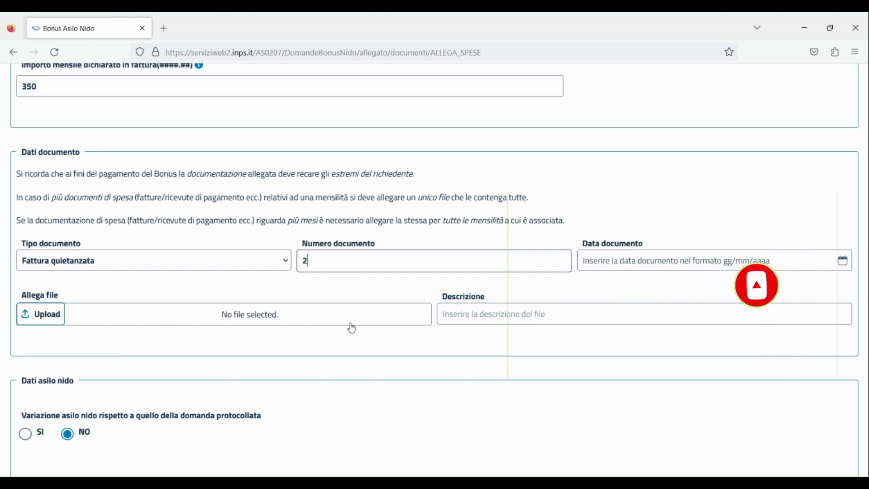
type("70")
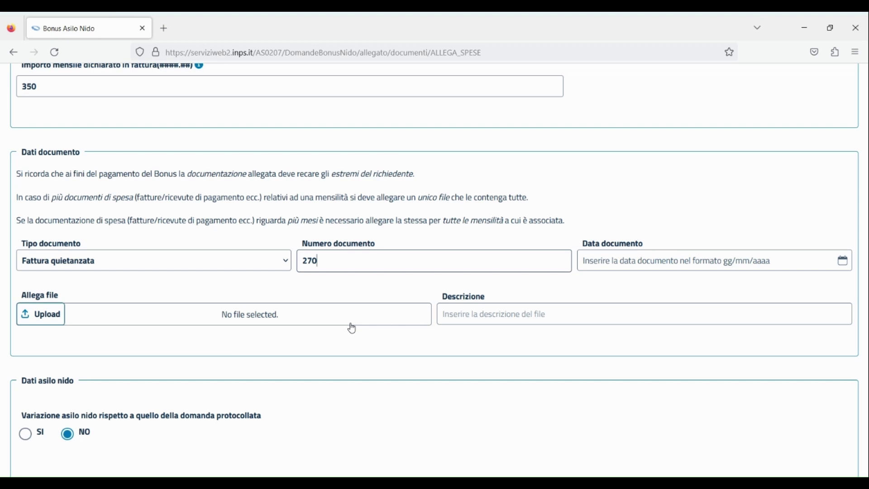
type(" 2023")
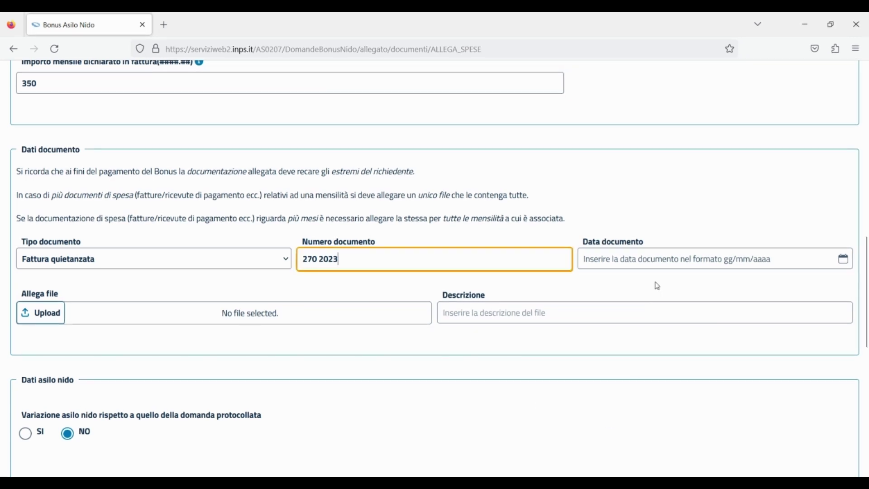
Step: Set the document date to 05/05/2023 and attach the invoice PDF from the Downloads folder
left_click(842, 263)
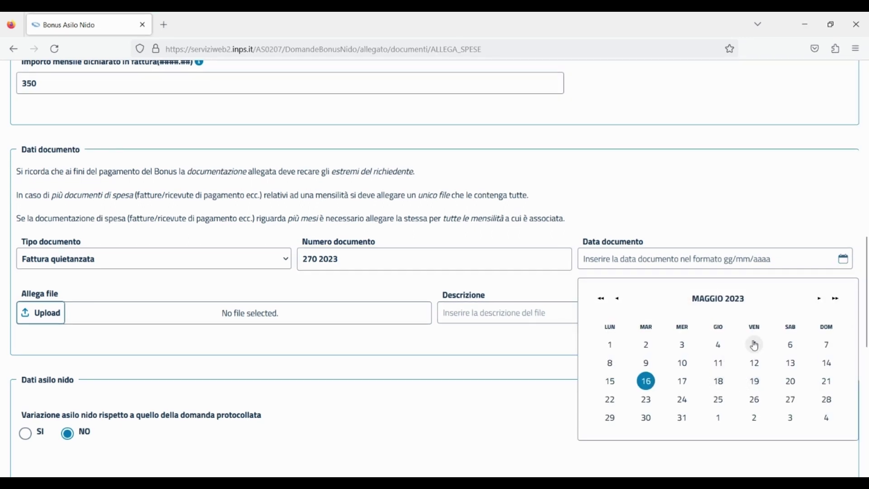
left_click(754, 346)
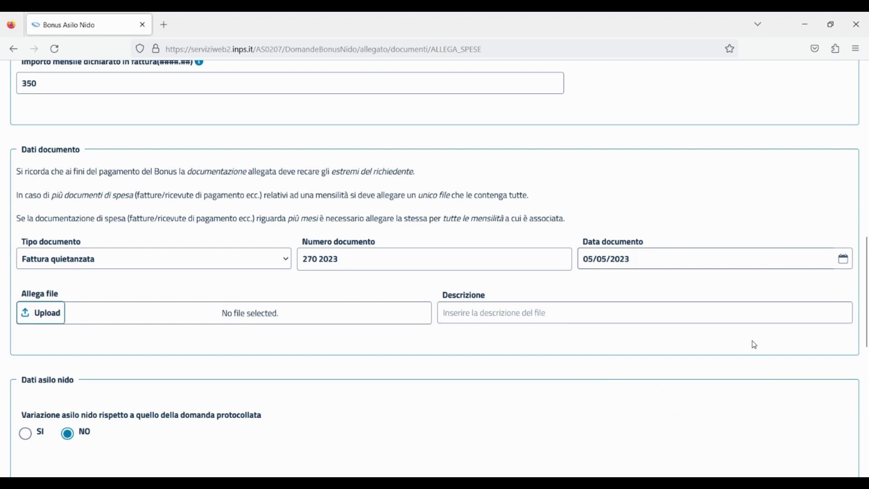
left_click(37, 315)
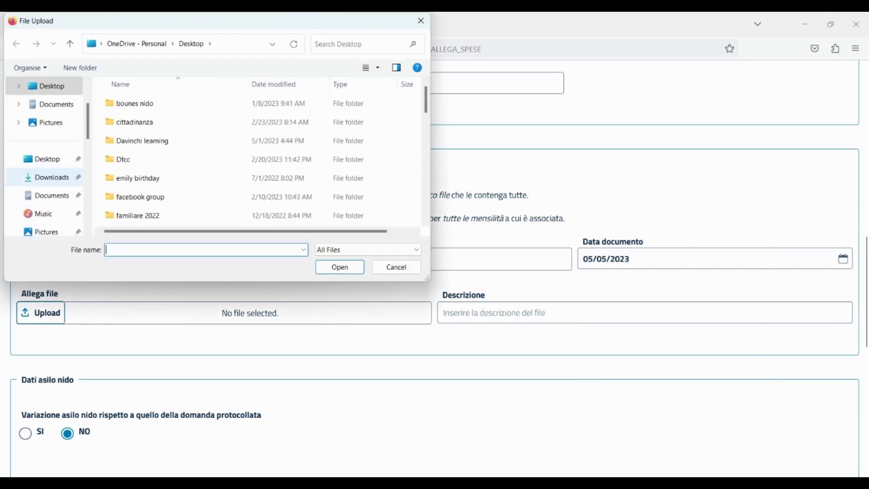
left_click(46, 178)
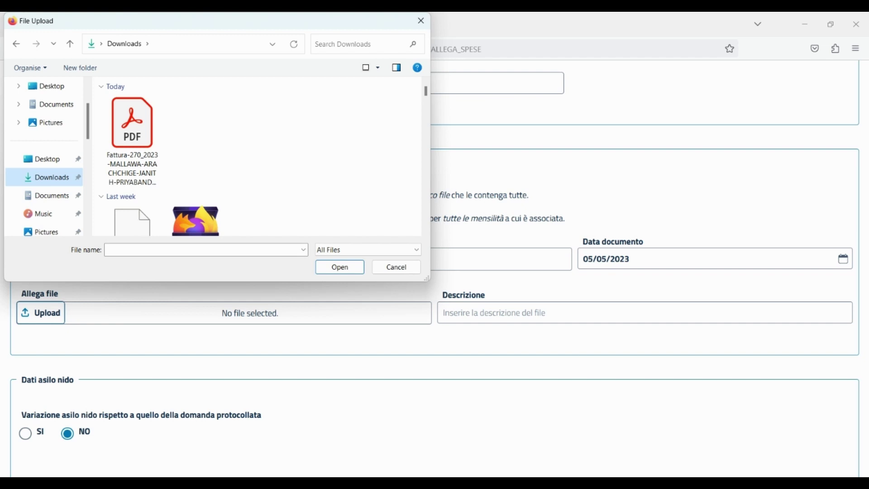
double_click(133, 135)
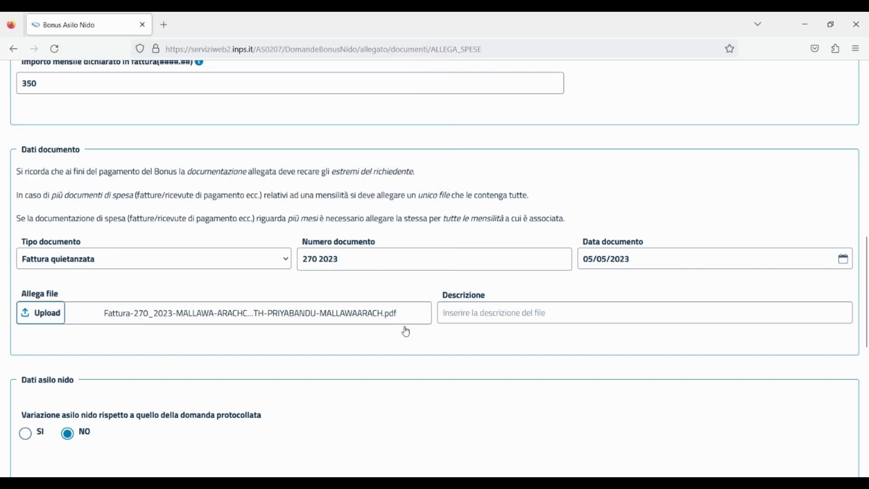
Step: Enter "FAT maggo 2023" as the description of the attached file
left_click(445, 313)
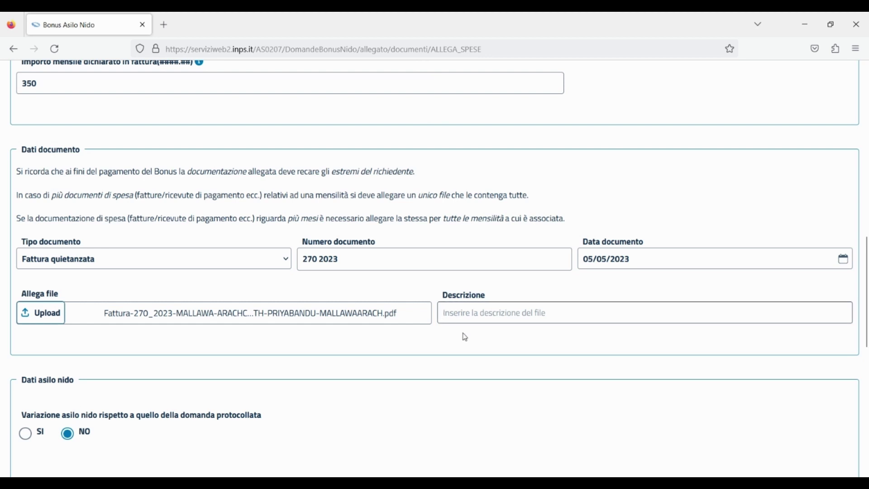
scroll(489, 340, "up", 4)
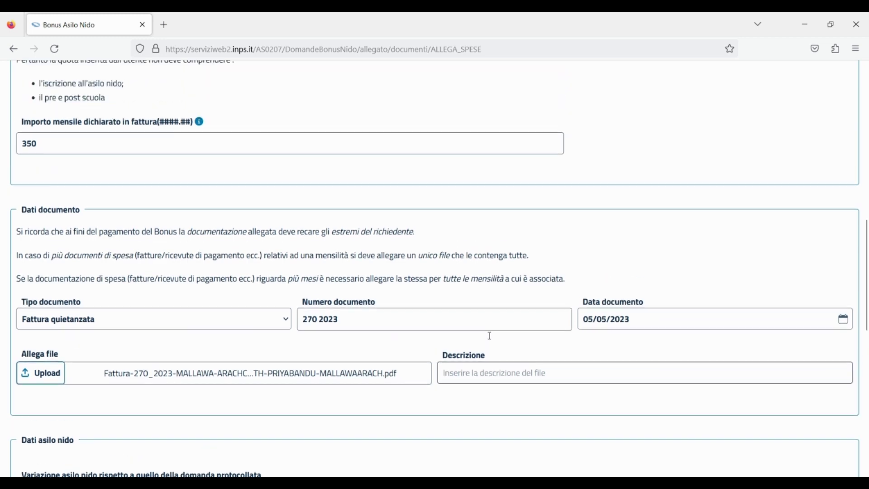
scroll(491, 339, "down", 4)
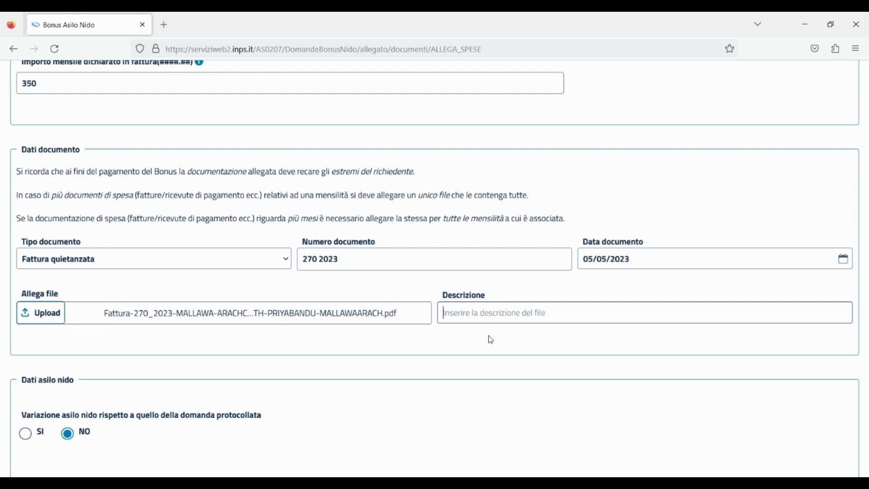
type("FAT")
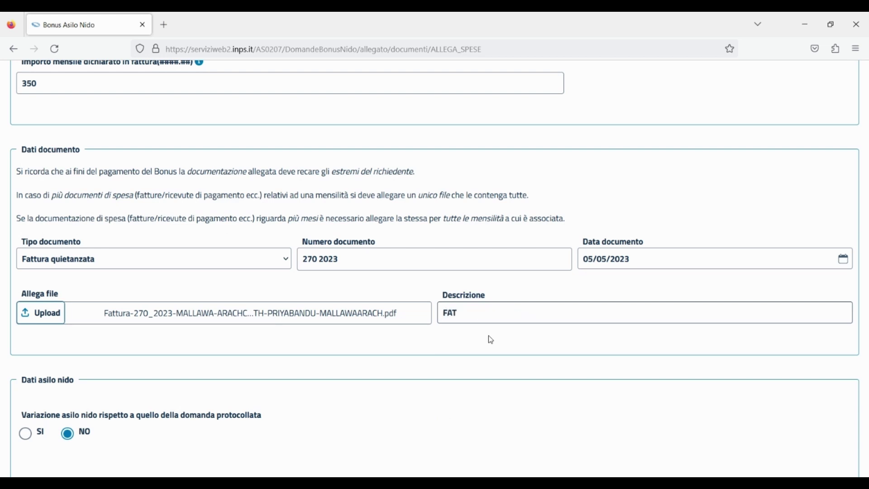
type(" maggo")
scroll(491, 339, "up", 3)
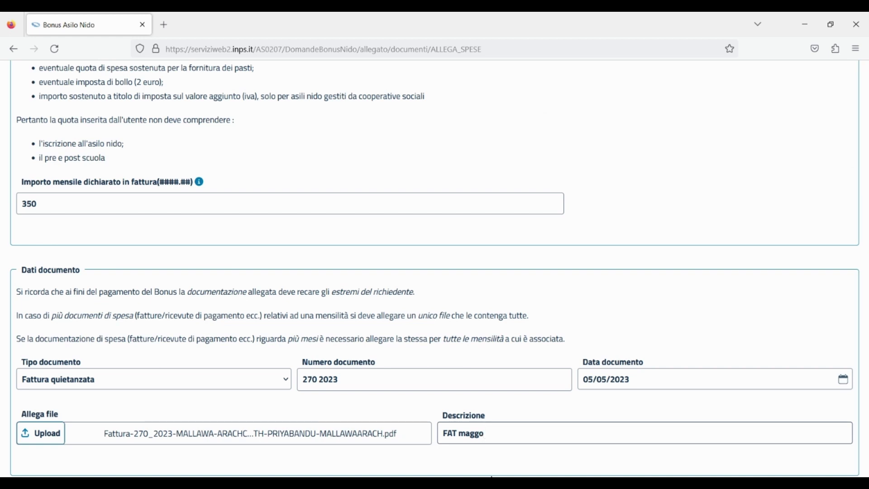
type("2023")
scroll(525, 407, "down", 3)
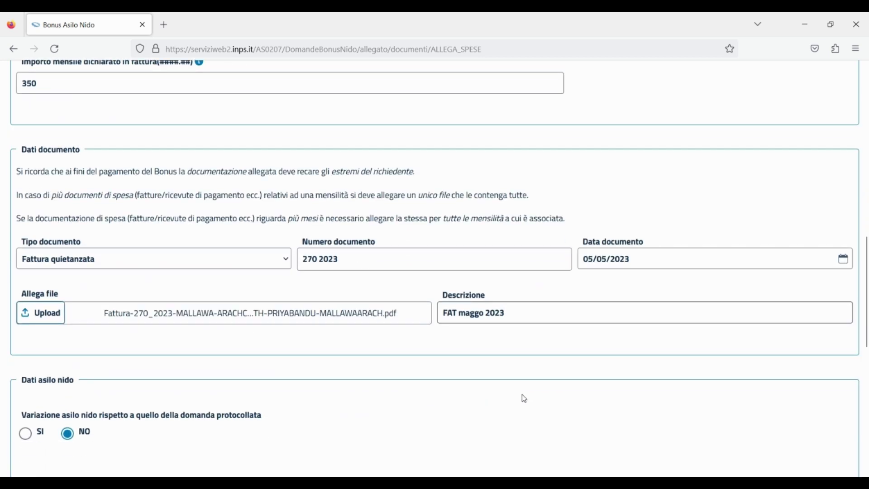
scroll(524, 399, "down", 2)
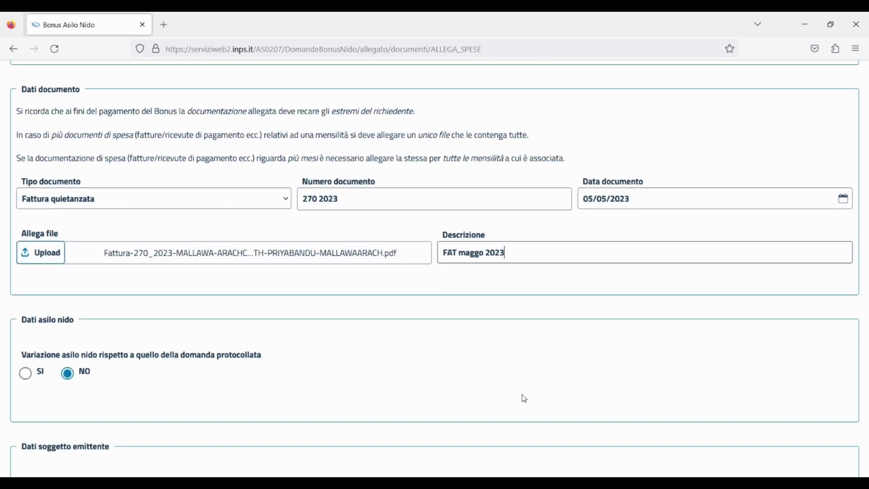
Step: Keep NO for the nursery variation and the different issuing party, and attach the completed May invoice entry to the application
scroll(525, 398, "down", 2)
scroll(524, 398, "down", 2)
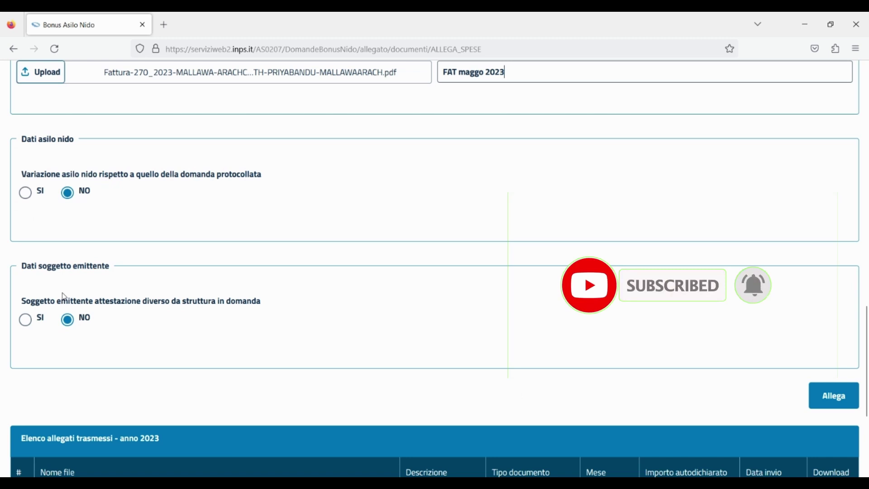
left_click_drag(265, 175, 11, 169)
left_click(11, 168)
triple_click(21, 173)
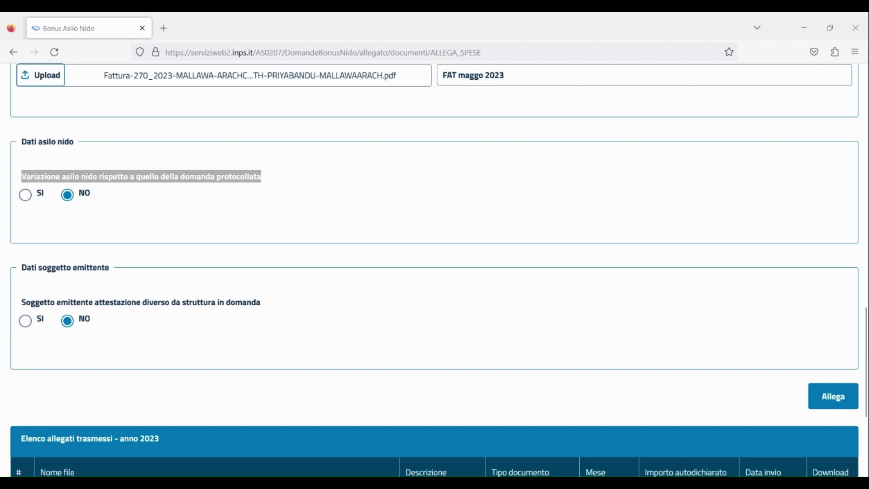
scroll(843, 311, "down", 3)
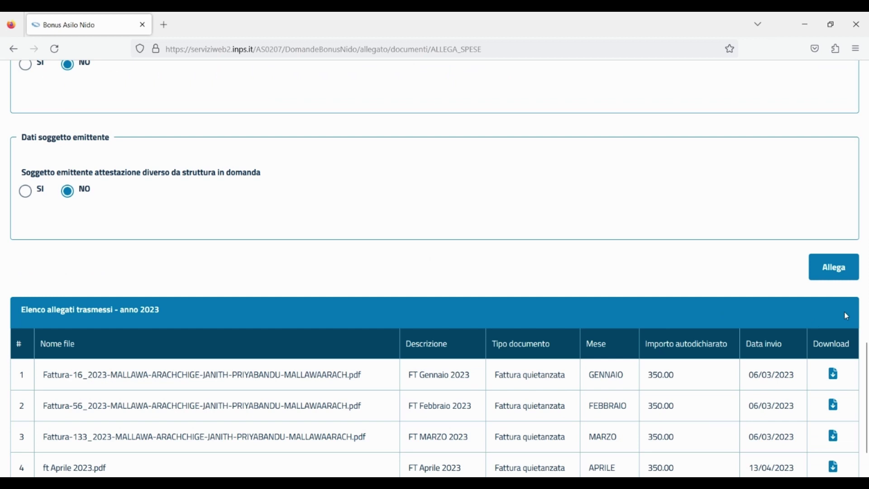
left_click(843, 270)
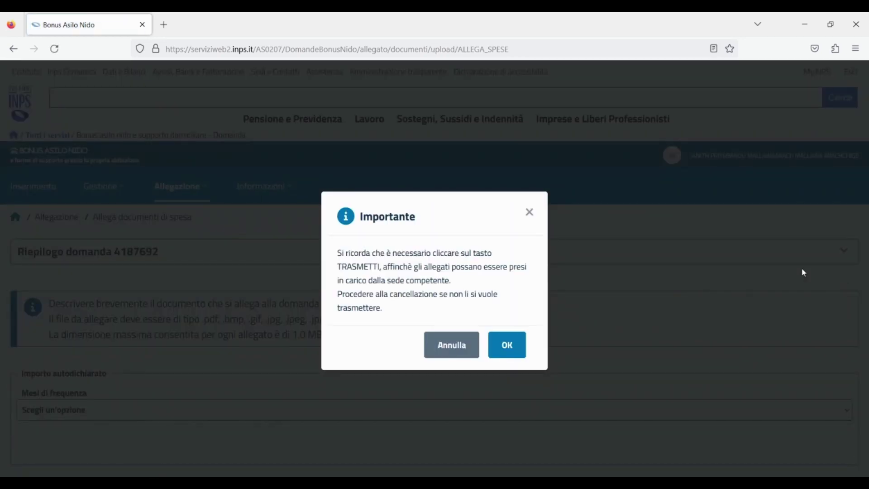
Step: Acknowledge the transmission reminder and transmit the pending May invoice from the 2023 list of attachments awaiting transmission
left_click_drag(337, 252, 381, 308)
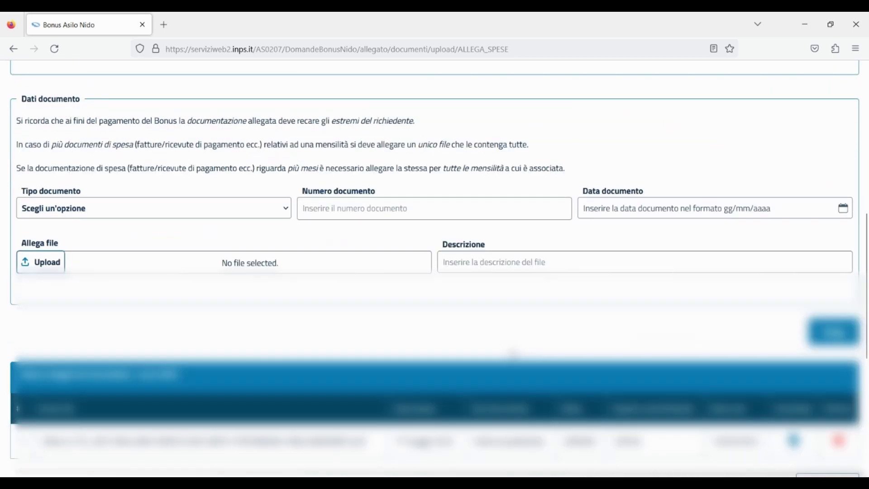
scroll(434, 271, "down", 5)
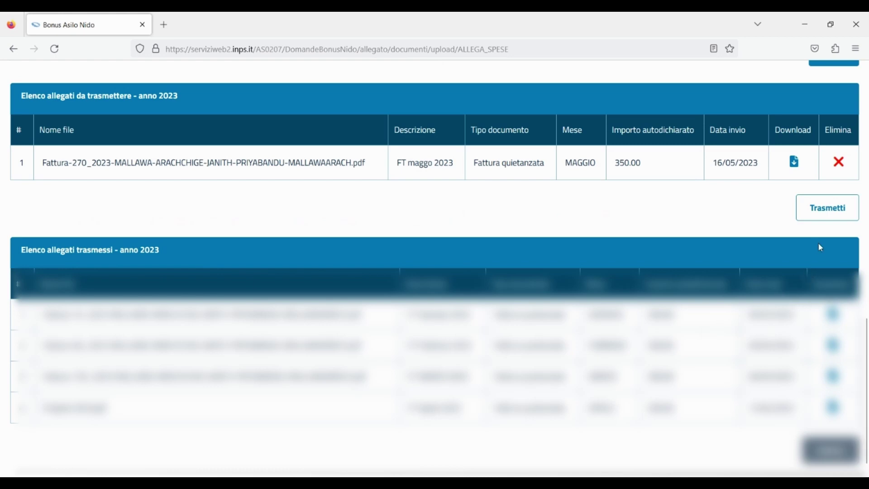
left_click(823, 216)
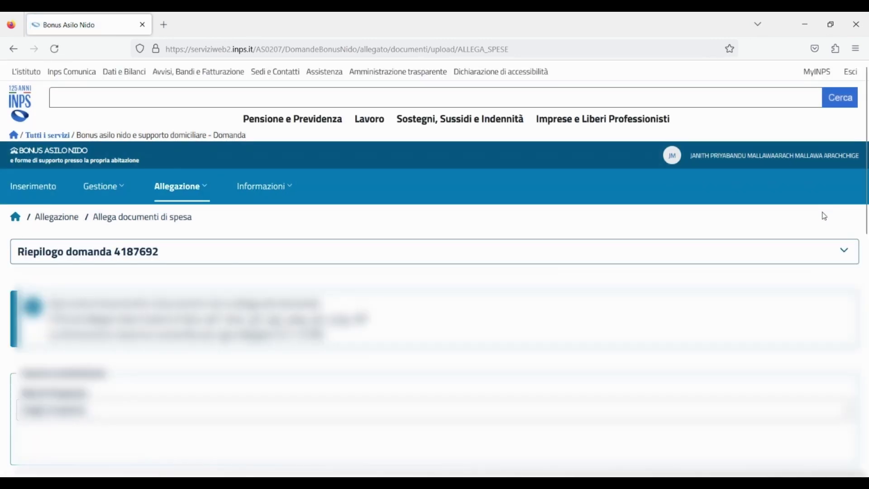
scroll(813, 234, "down", 4)
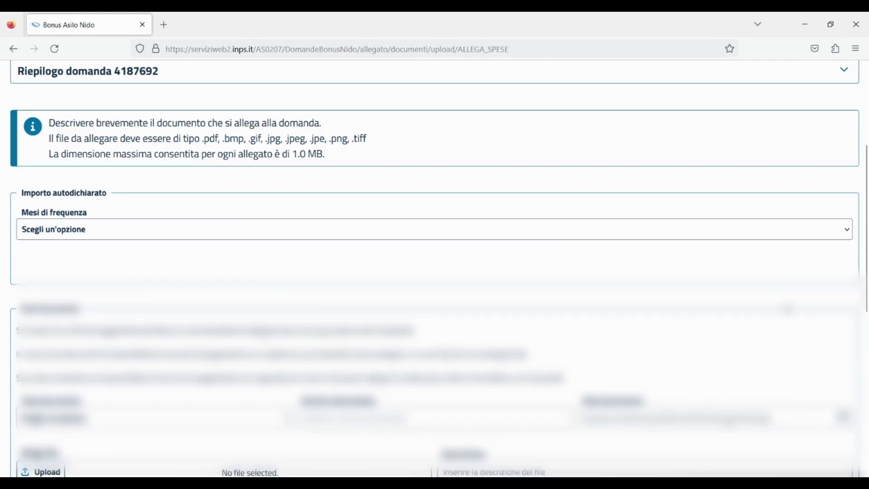
scroll(434, 267, "down", 8)
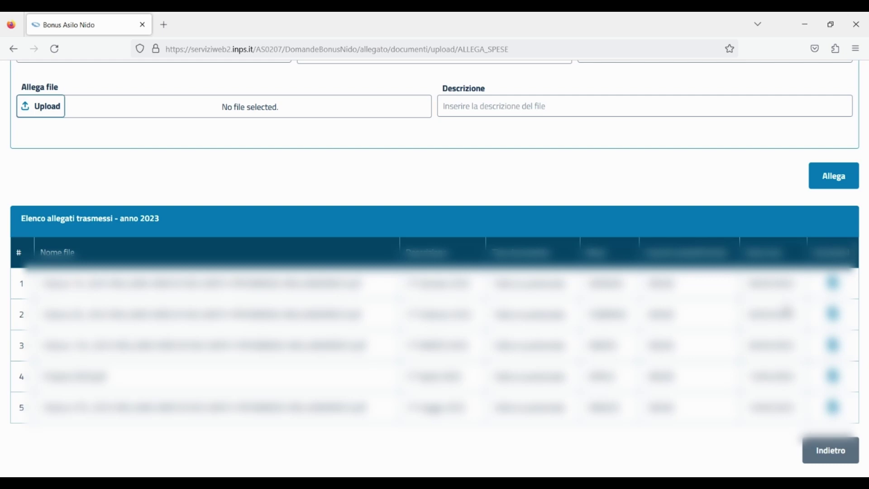
scroll(434, 267, "up", 12)
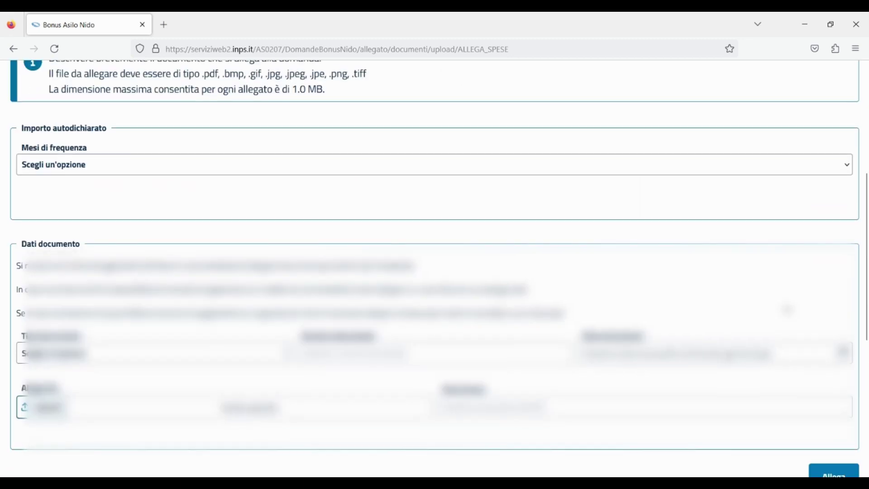